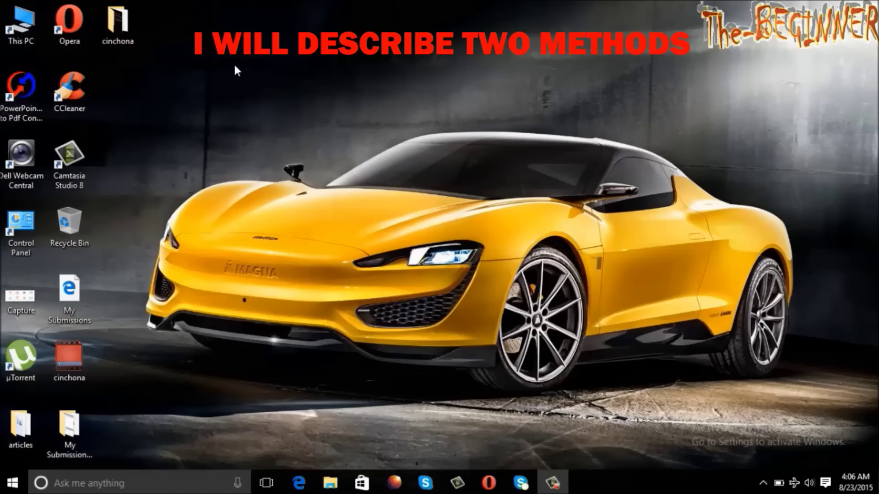
Open This PC from the desktop to see the drives, including CD Drive (H:) Modem.
double_click(39, 24)
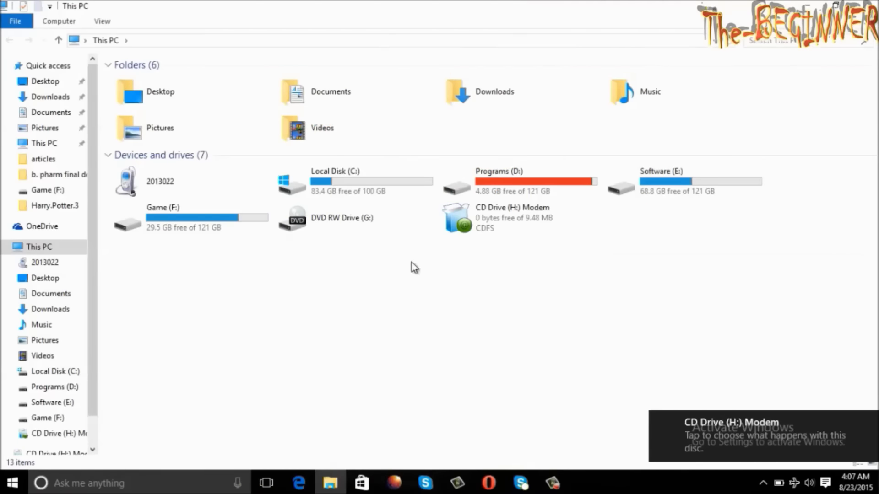
Open CD Drive (H:) Modem in a new window to show its five setup files.
left_click(515, 219)
right_click(515, 218)
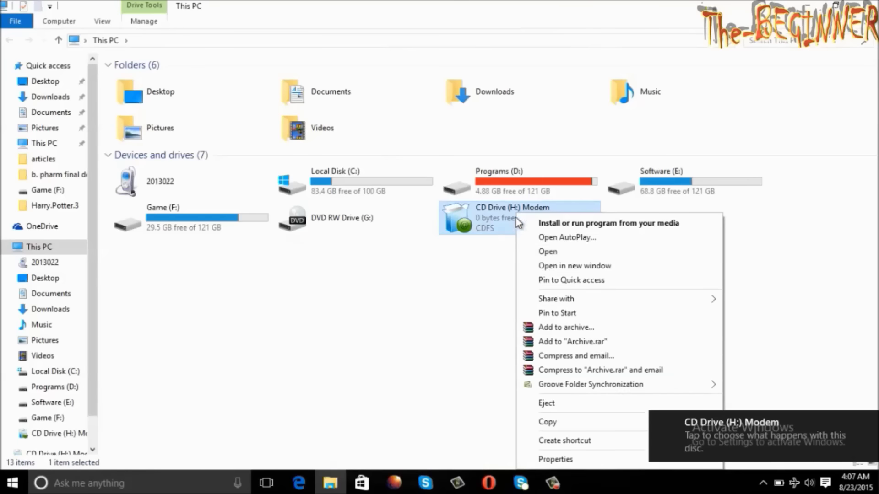
left_click(555, 267)
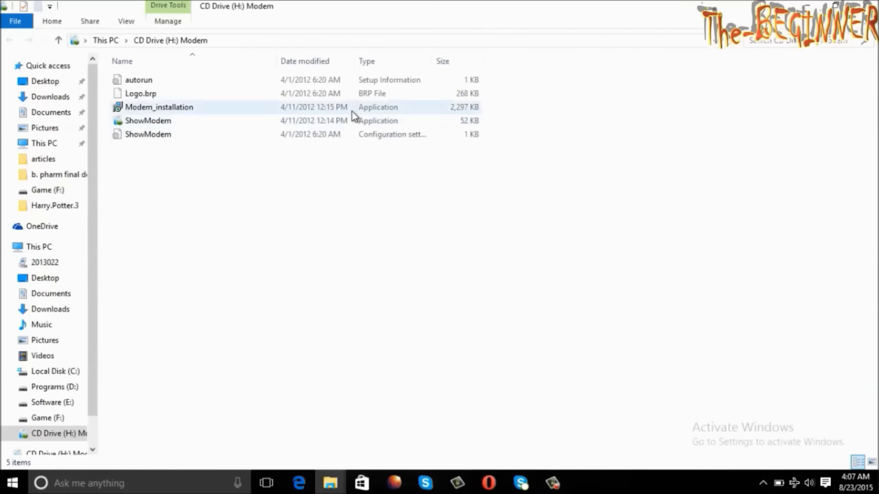
double_click(352, 112)
Set Modem_installation to run in Windows 7 compatibility mode.
right_click(355, 340)
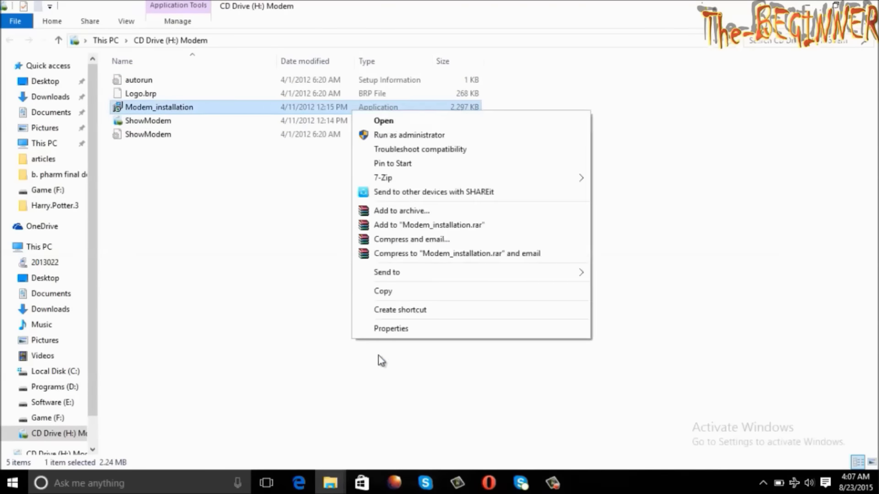
left_click(411, 336)
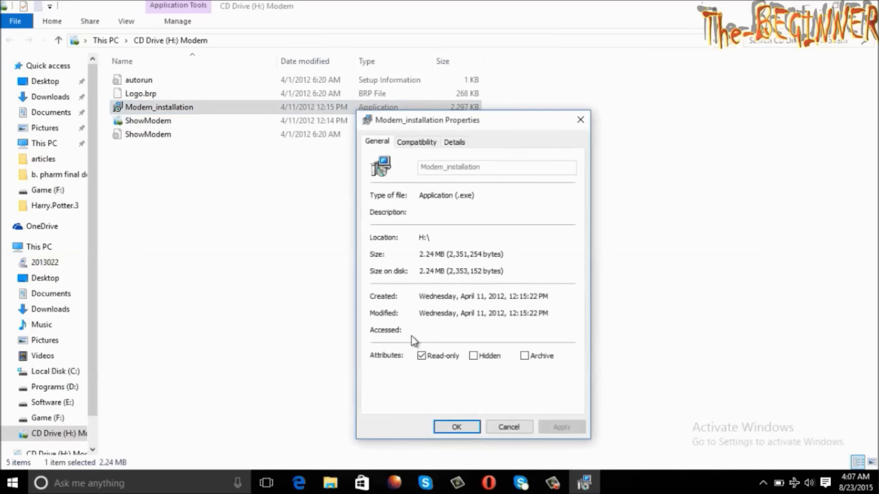
left_click(431, 143)
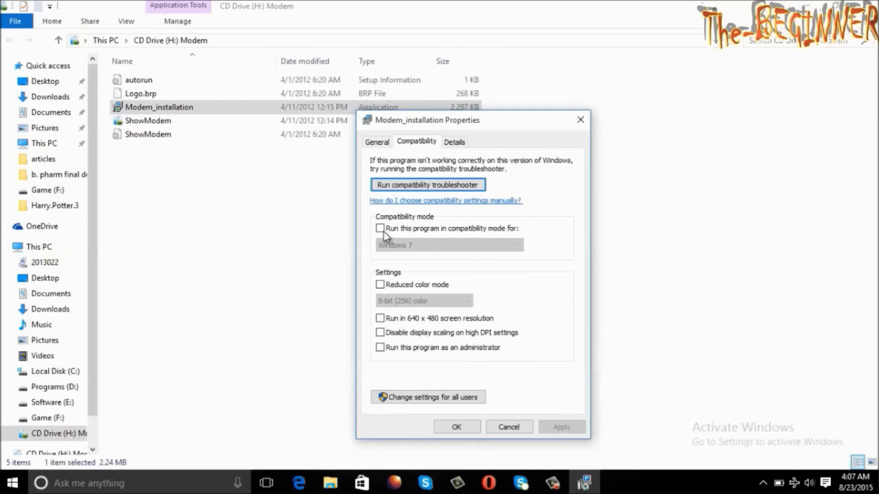
left_click(380, 228)
left_click(406, 246)
left_click(409, 315)
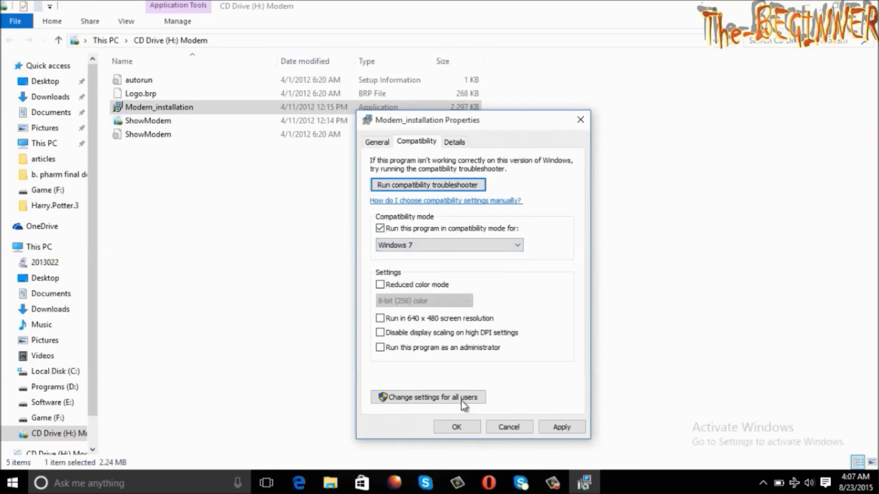
left_click(562, 428)
left_click(462, 427)
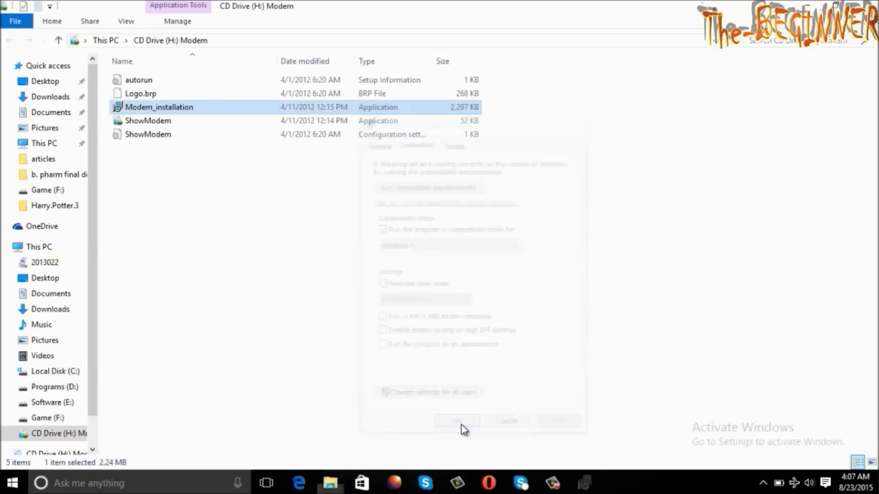
Set ShowModem to run in Windows 7 compatibility mode as well.
right_click(237, 122)
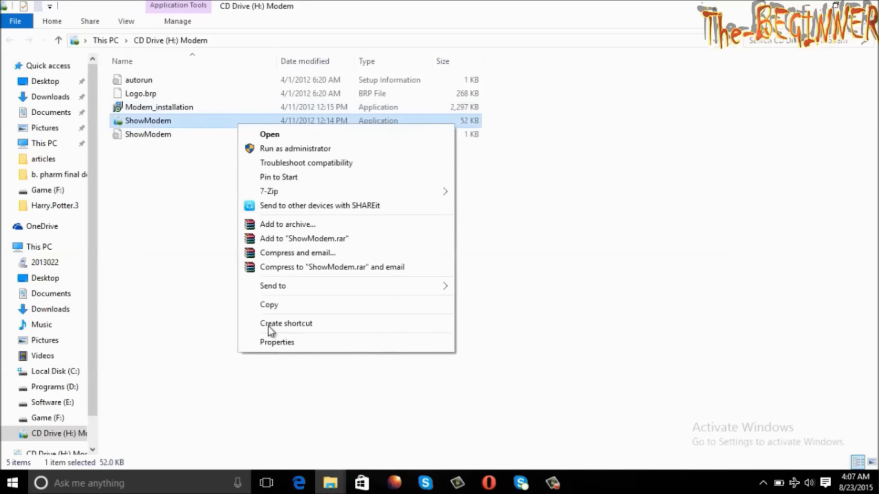
left_click(274, 342)
left_click(302, 157)
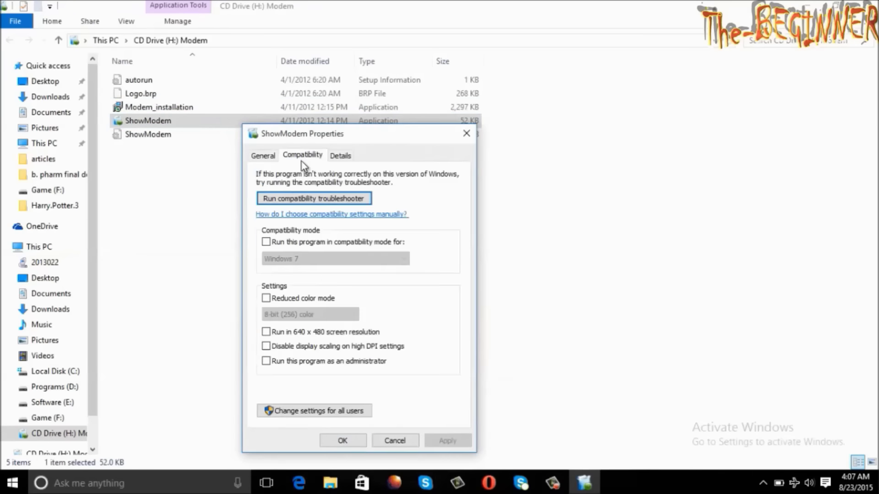
left_click(267, 242)
left_click(280, 259)
left_click(290, 333)
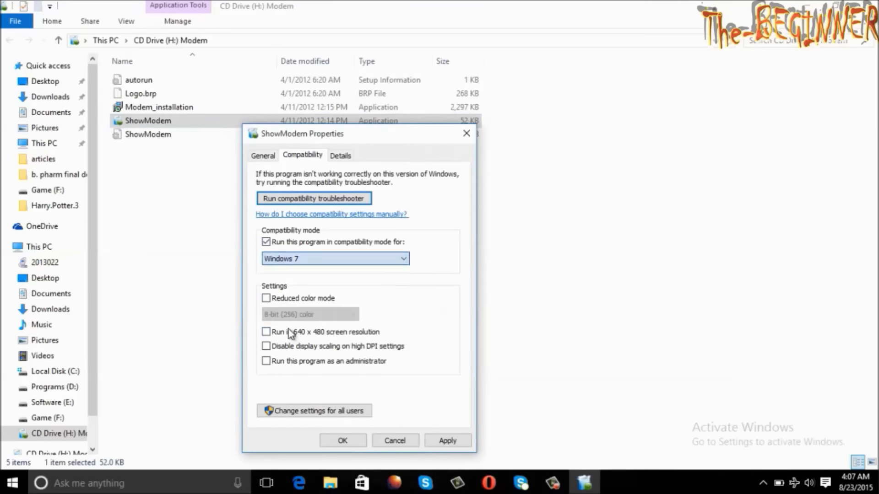
left_click(442, 442)
left_click(356, 440)
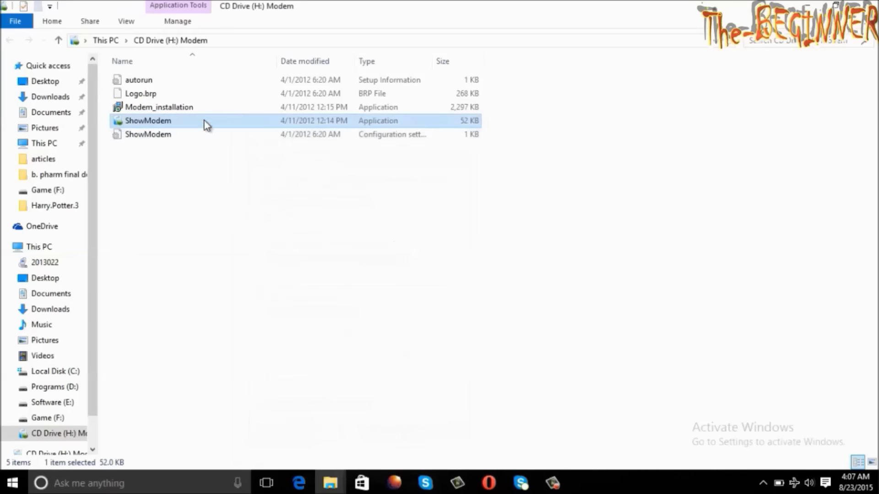
left_click(196, 108)
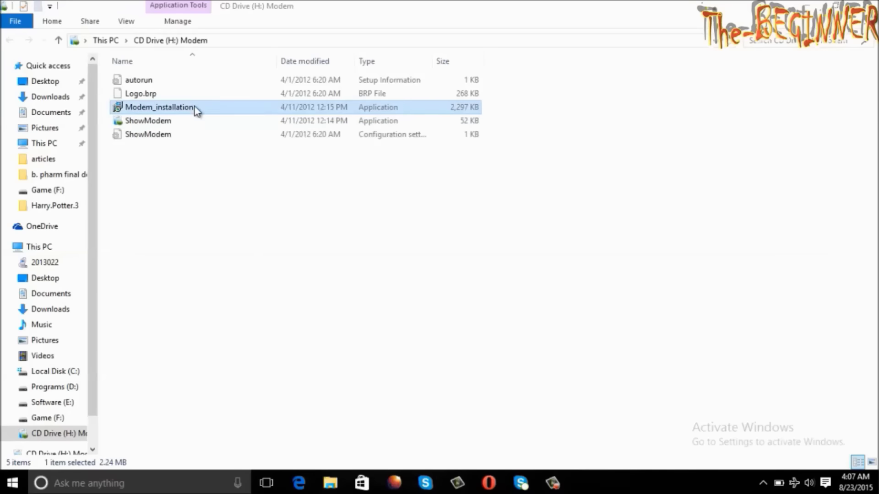
Install MMX353G 3G USB Manager with default folder and settings, then finish and restart.
left_click(510, 344)
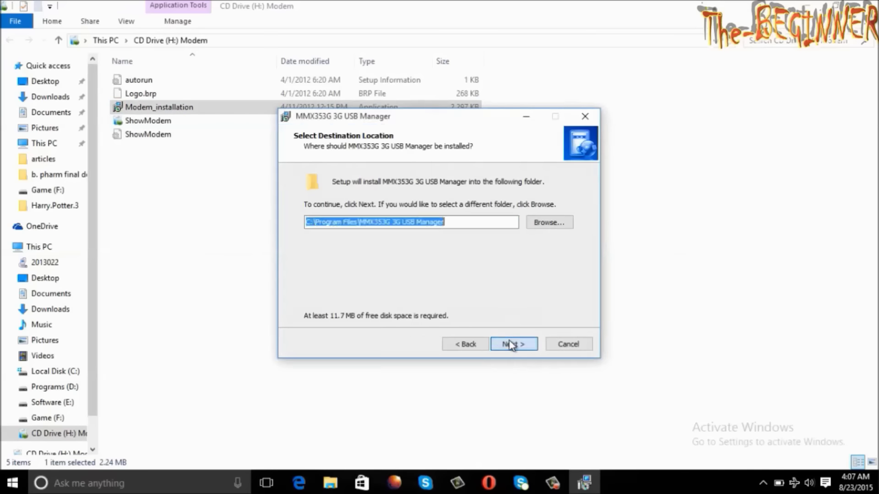
left_click(512, 344)
left_click(510, 344)
left_click(510, 344)
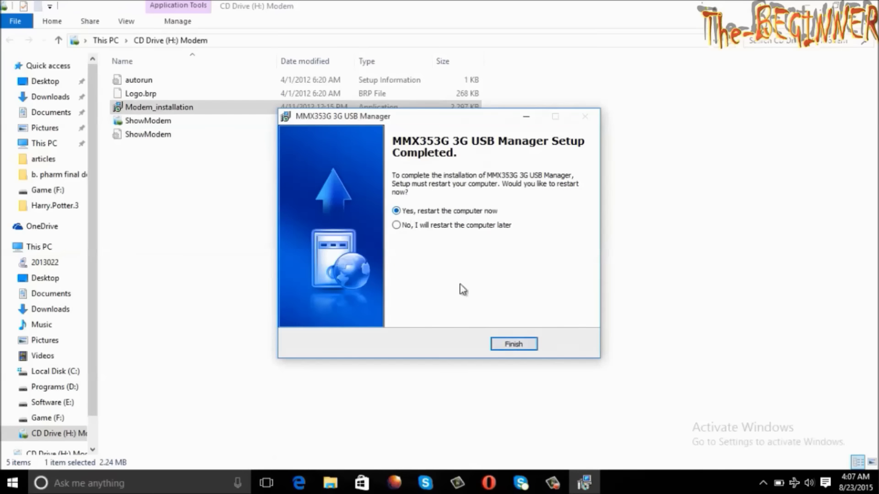
left_click(511, 345)
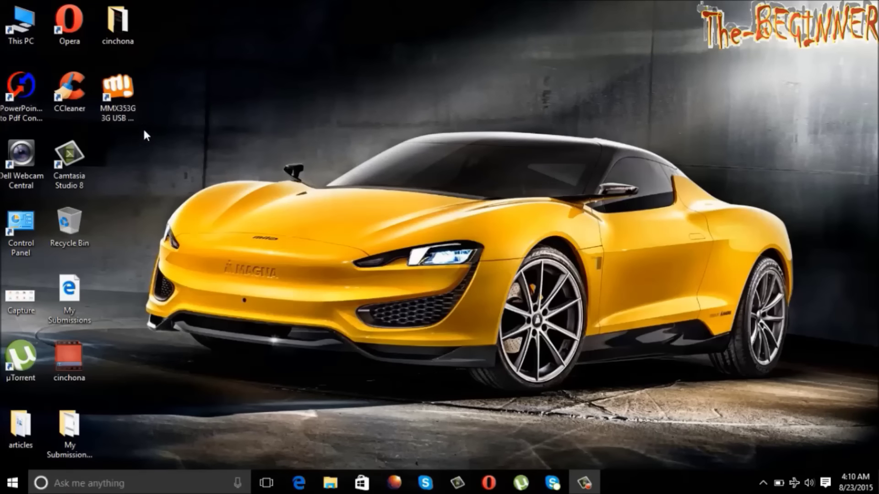
double_click(132, 110)
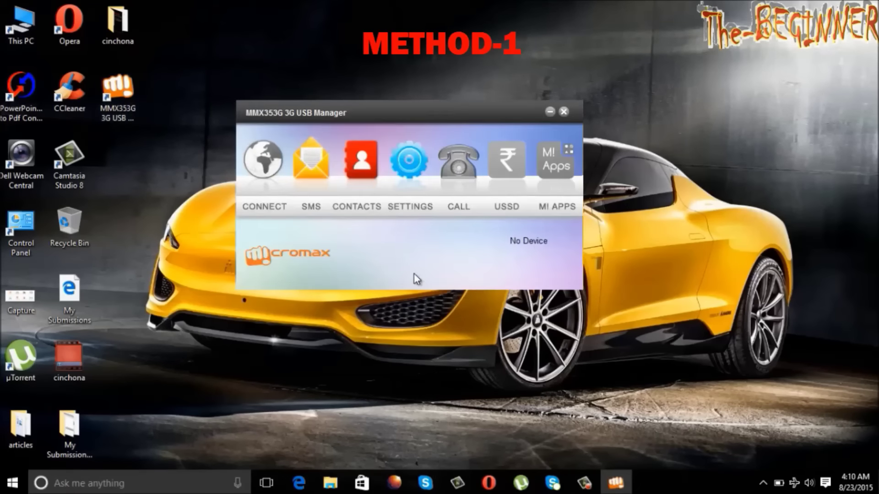
left_click(769, 483)
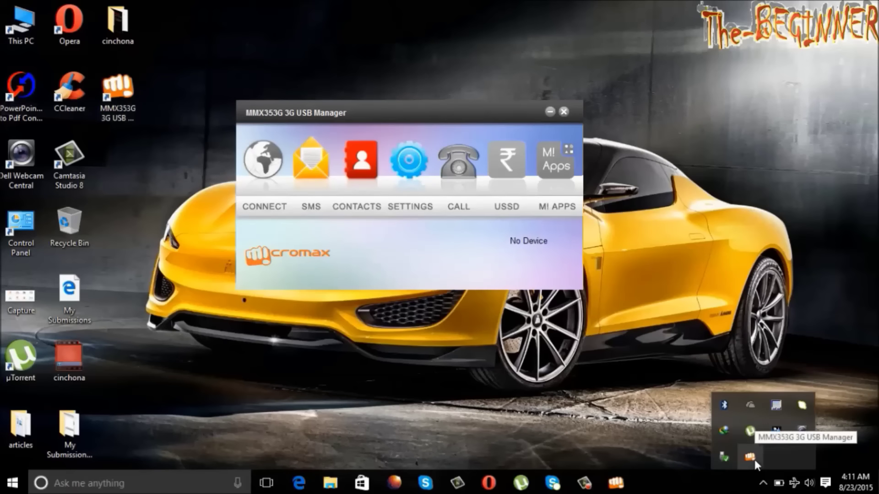
right_click(754, 459)
left_click(782, 450)
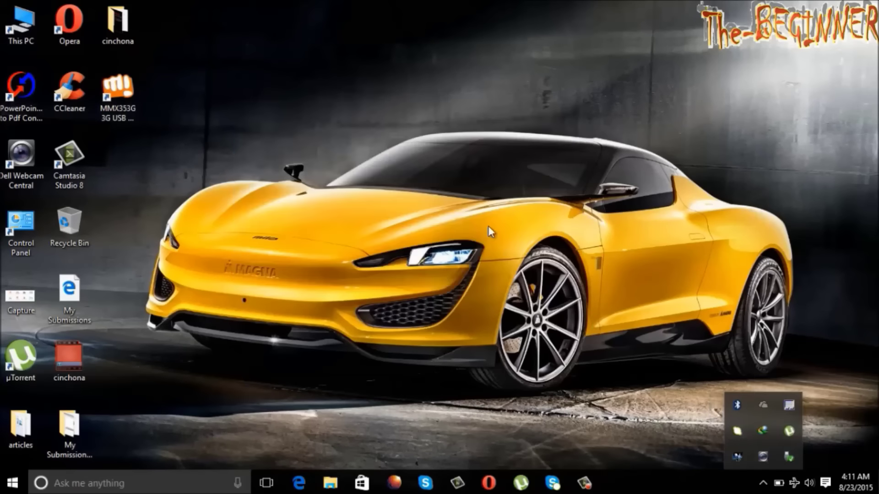
left_click(41, 26)
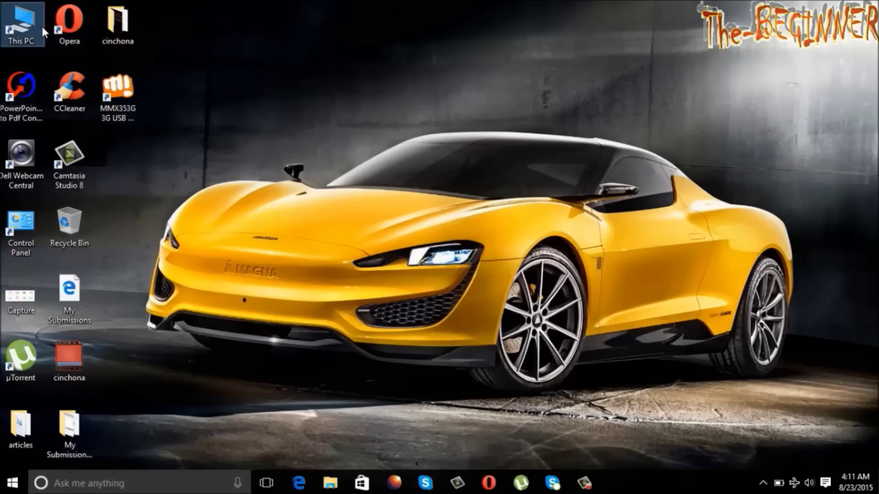
right_click(14, 15)
left_click(344, 66)
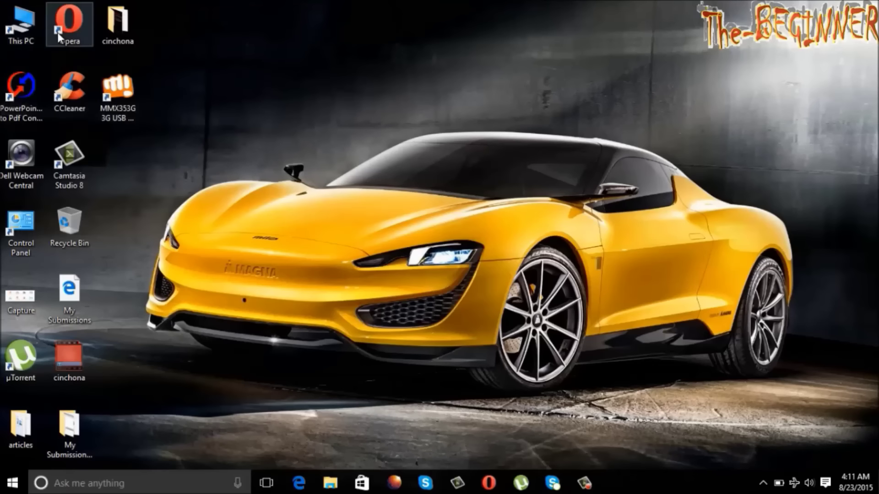
Open Computer Management from This PC and switch to Device Manager.
double_click(29, 26)
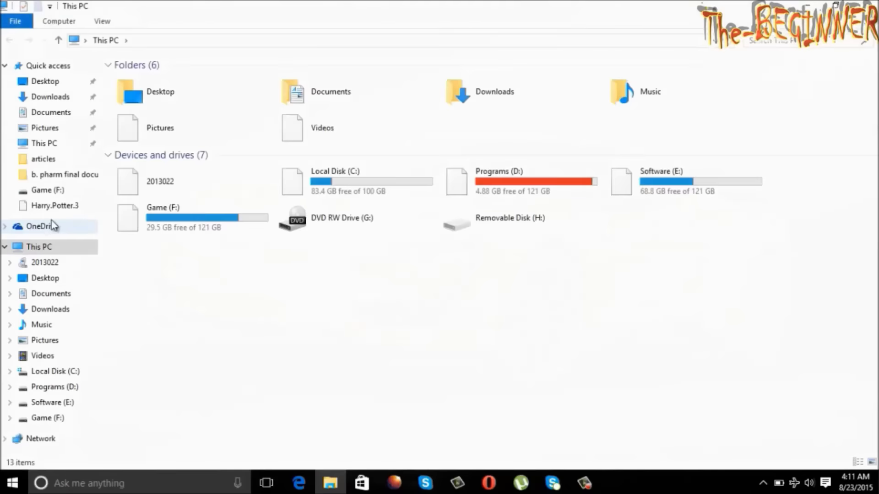
right_click(52, 251)
left_click(78, 276)
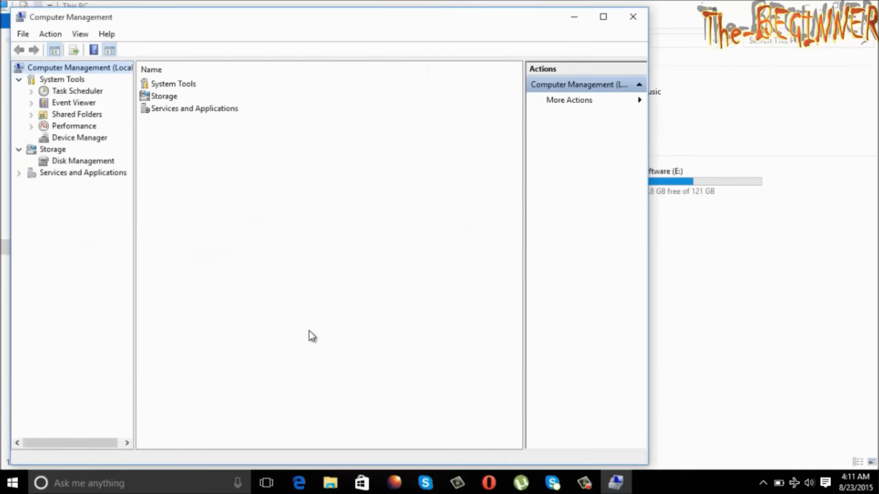
left_click(88, 139)
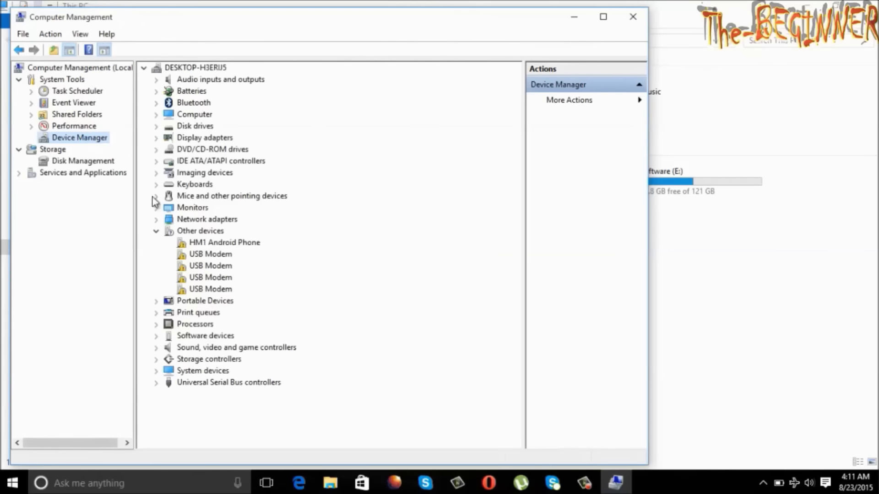
Uninstall the HM1 Android Phone from Other devices.
left_click(203, 245)
right_click(203, 245)
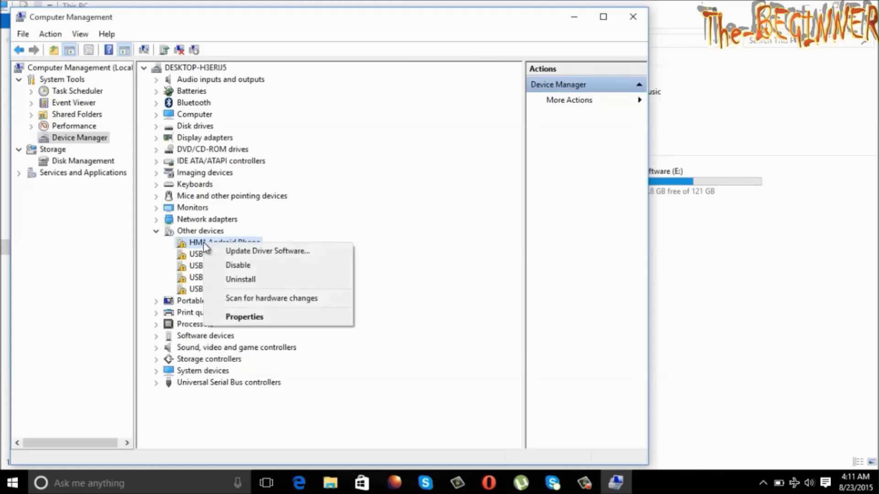
left_click(233, 278)
left_click(446, 290)
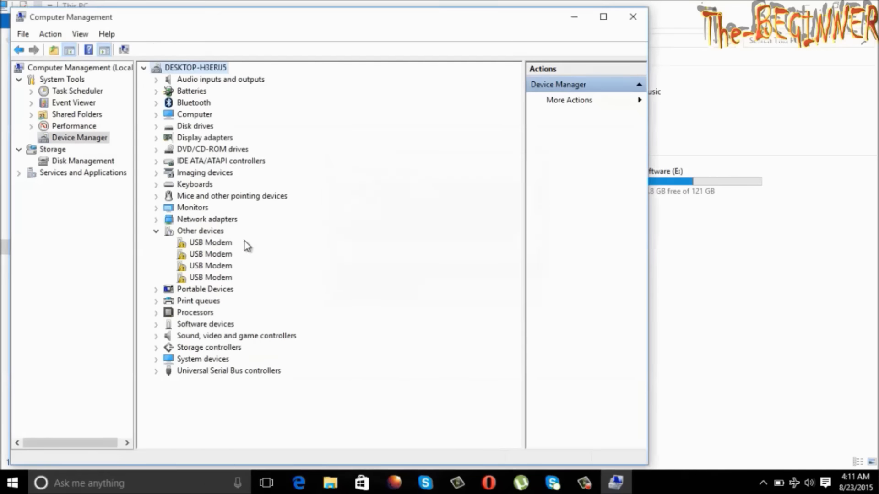
Uninstall all four USB Modem entries under Other devices.
right_click(222, 244)
left_click(251, 278)
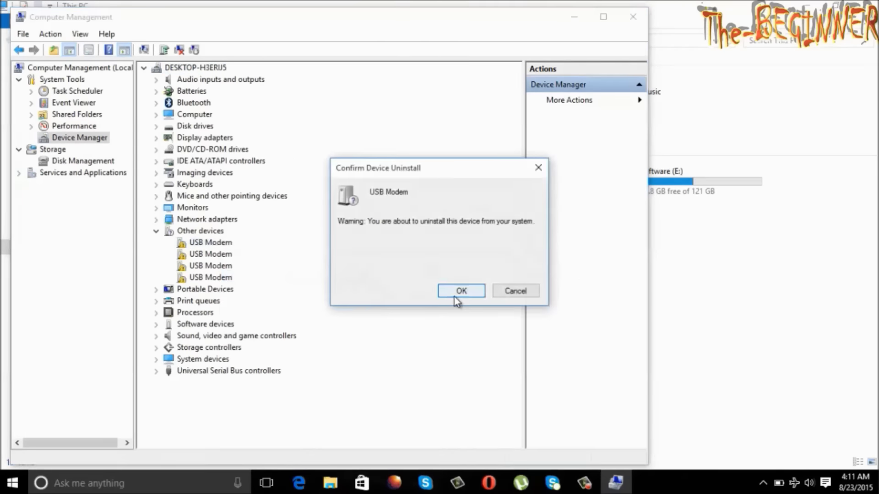
left_click(455, 295)
right_click(198, 244)
left_click(245, 281)
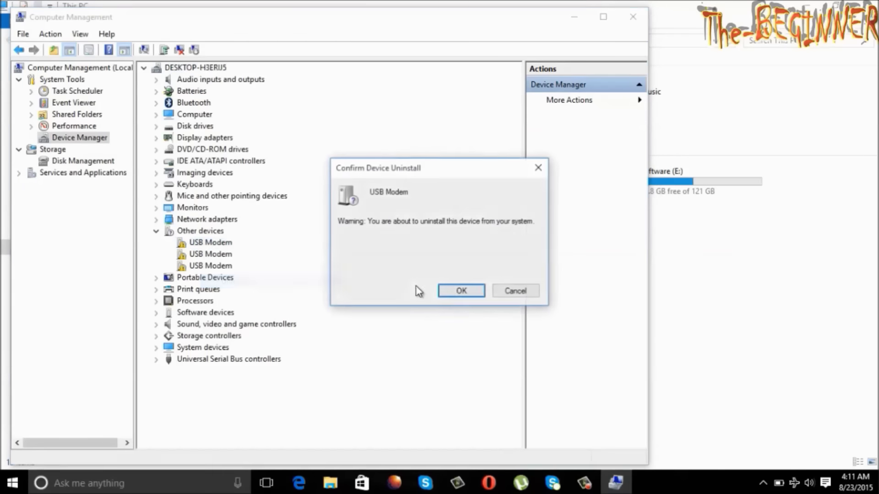
left_click(457, 290)
right_click(229, 244)
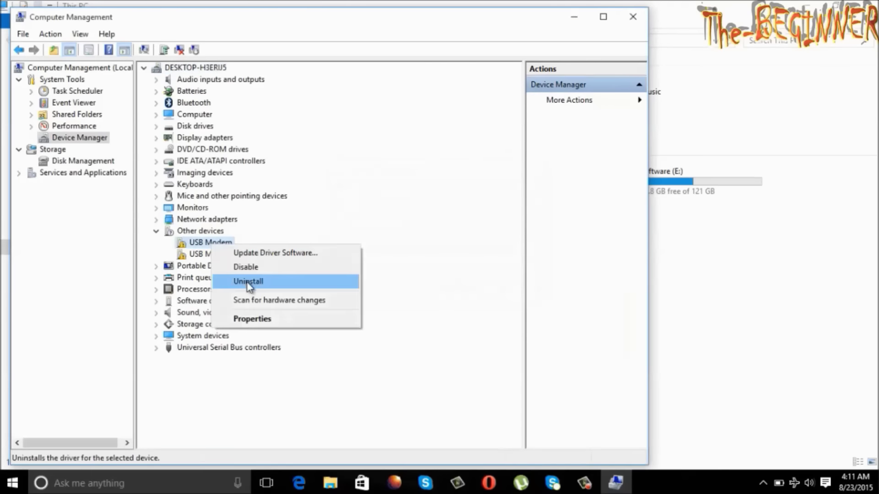
left_click(247, 281)
left_click(460, 291)
right_click(224, 244)
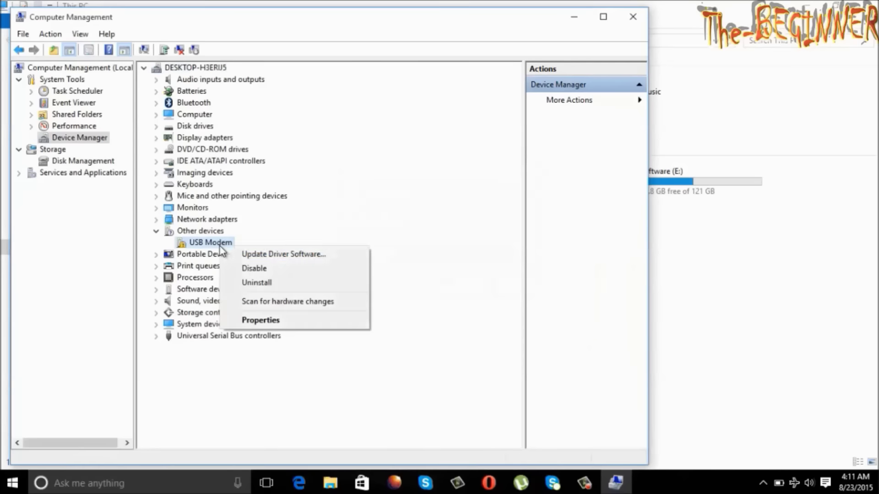
left_click(252, 284)
left_click(459, 292)
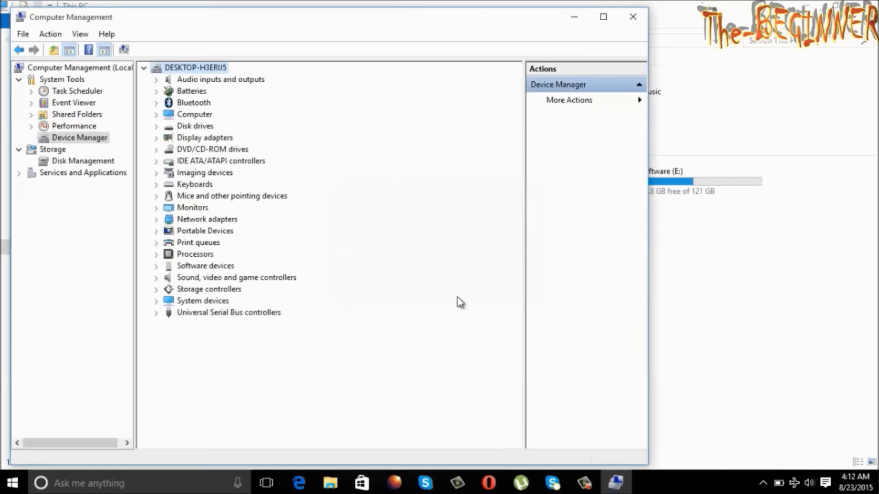
left_click(51, 34)
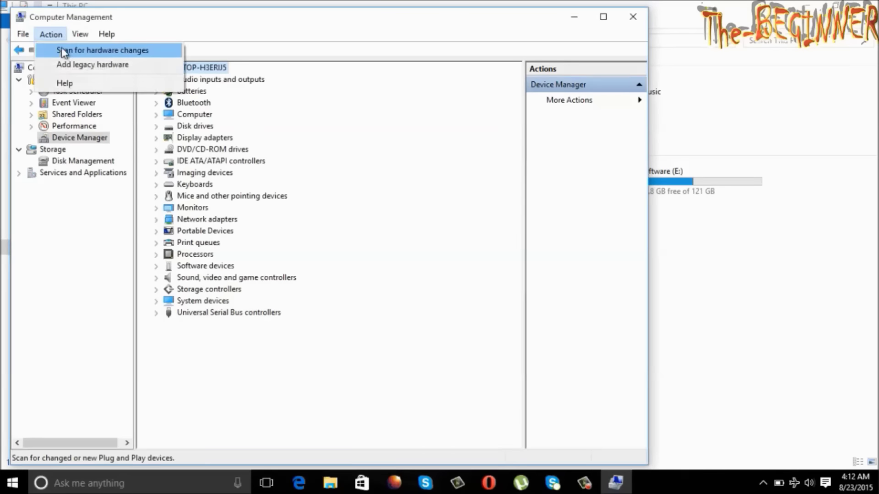
Scan for hardware changes, then launch the MMX353G 3G USB Manager from the desktop.
left_click(64, 52)
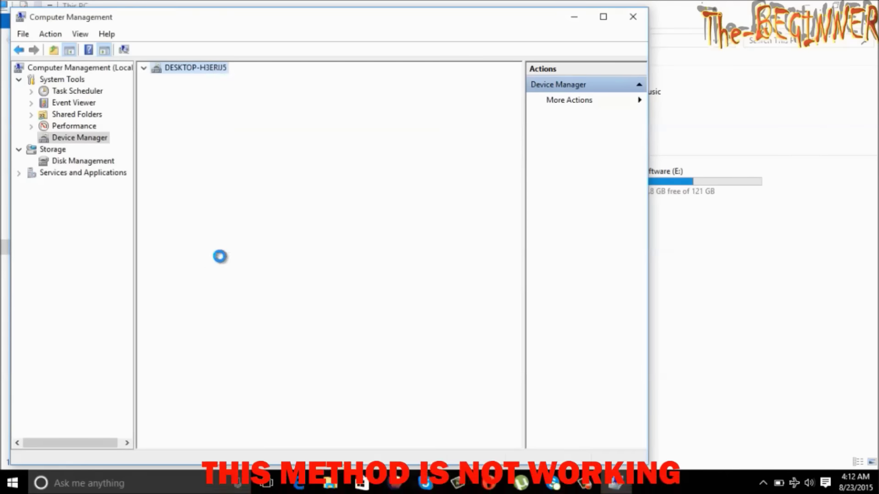
left_click(574, 16)
left_click(826, 4)
double_click(133, 102)
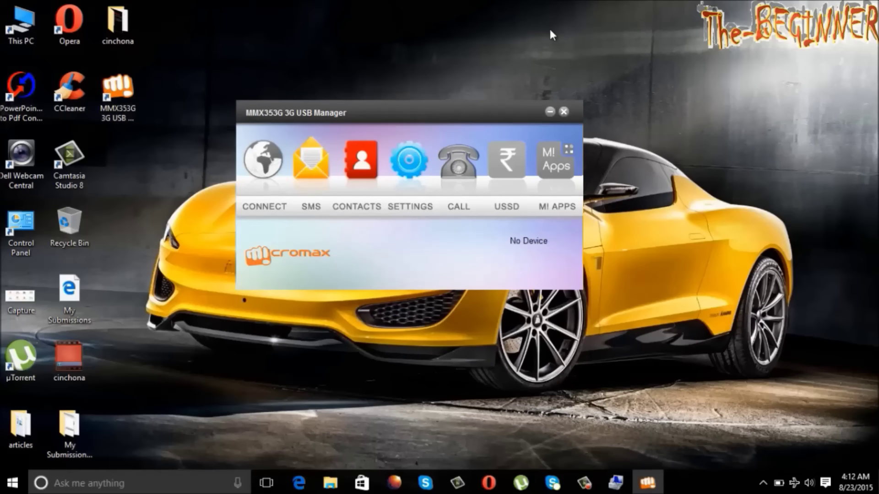
Close Computer Management and exit the Micromax USB Manager from the notification area.
left_click(618, 484)
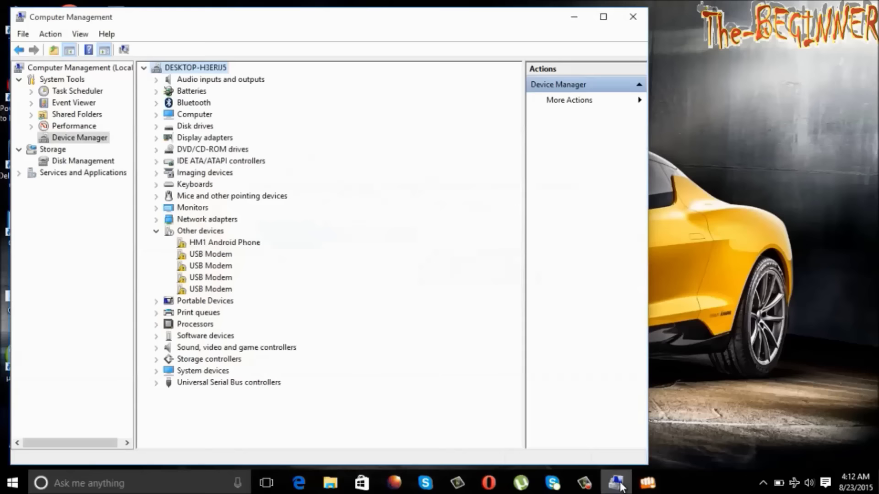
left_click(633, 18)
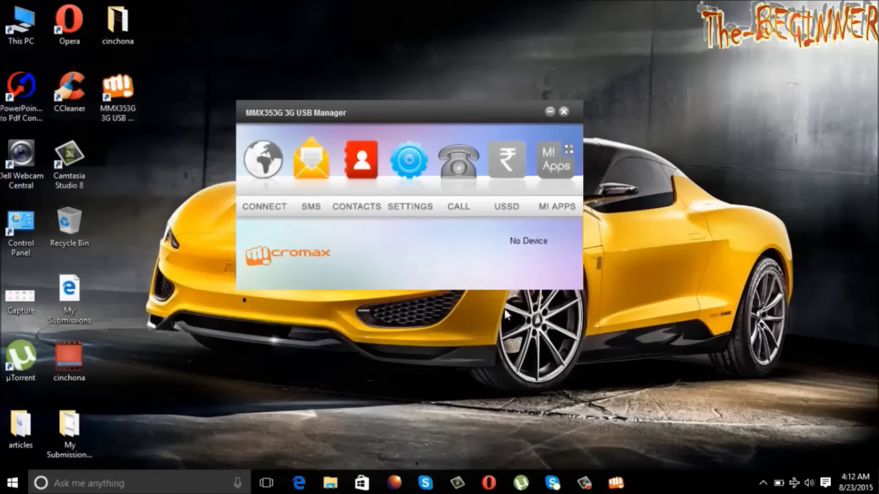
left_click(763, 483)
right_click(749, 458)
left_click(780, 444)
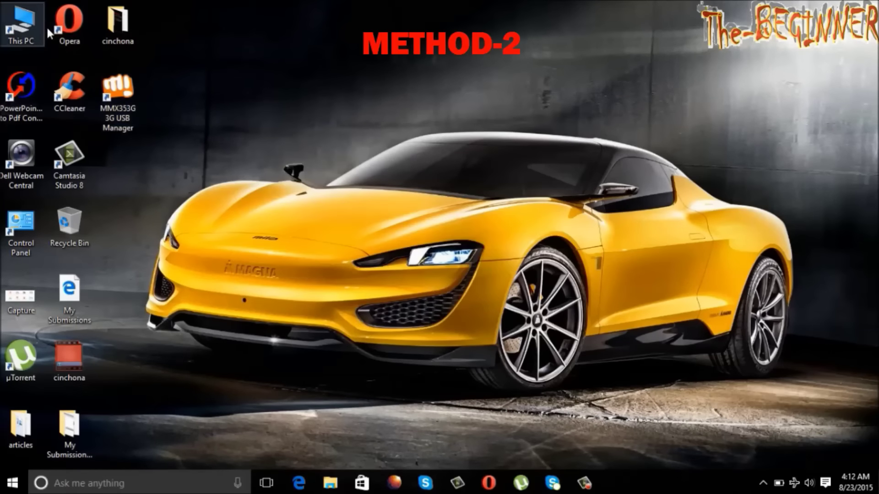
Open Local Disk (C:) and check the computer's system properties.
double_click(12, 31)
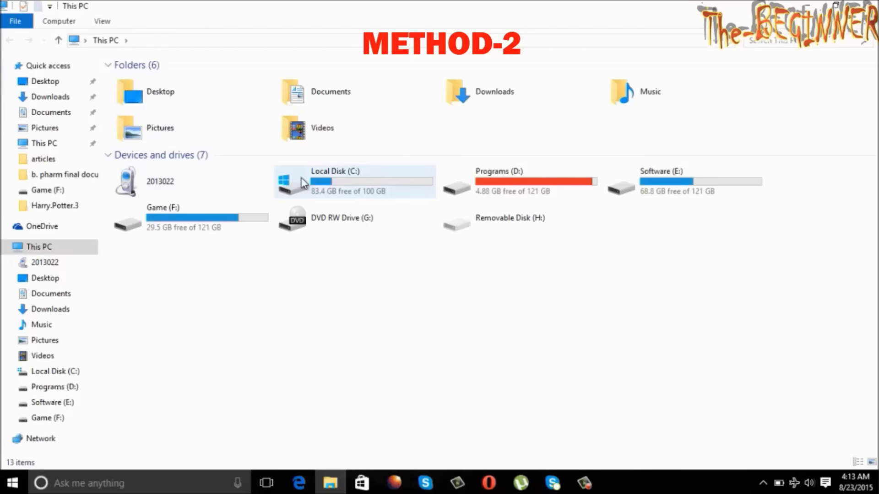
double_click(302, 183)
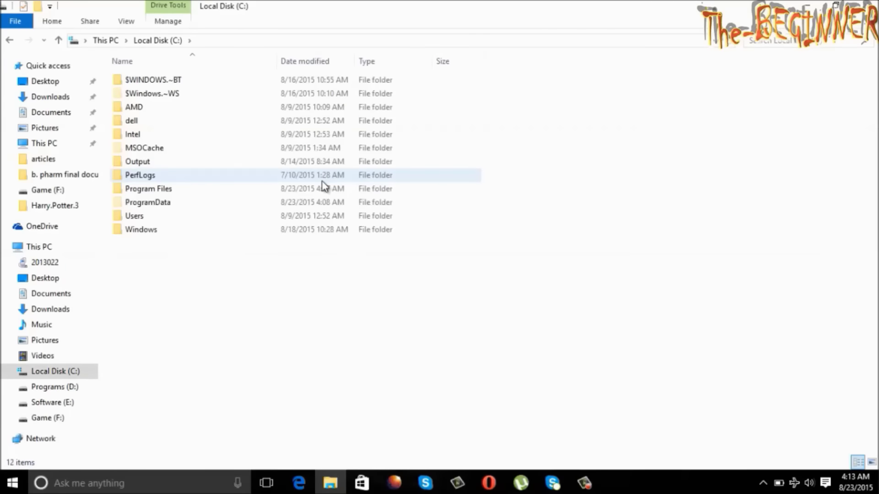
left_click(325, 191)
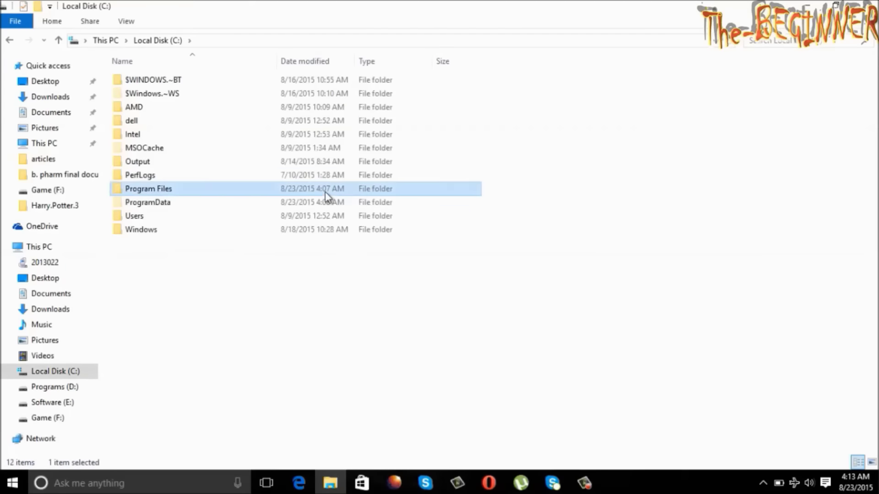
left_click(63, 248)
right_click(270, 297)
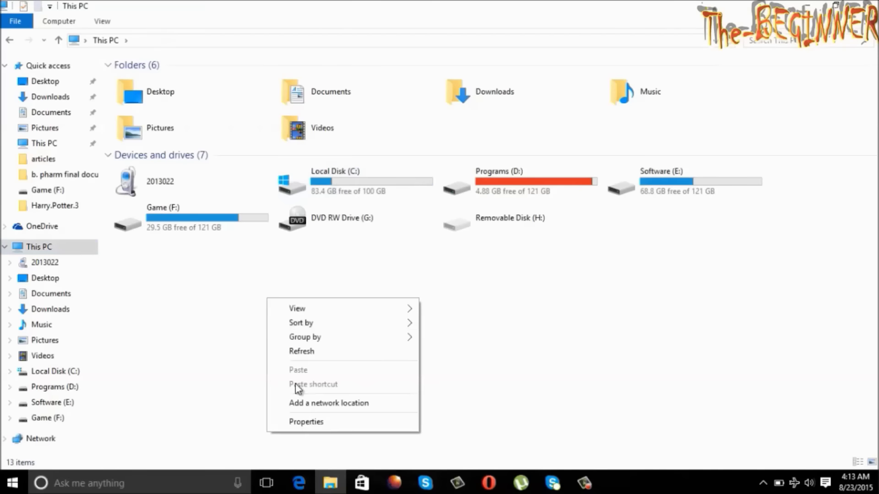
left_click(304, 421)
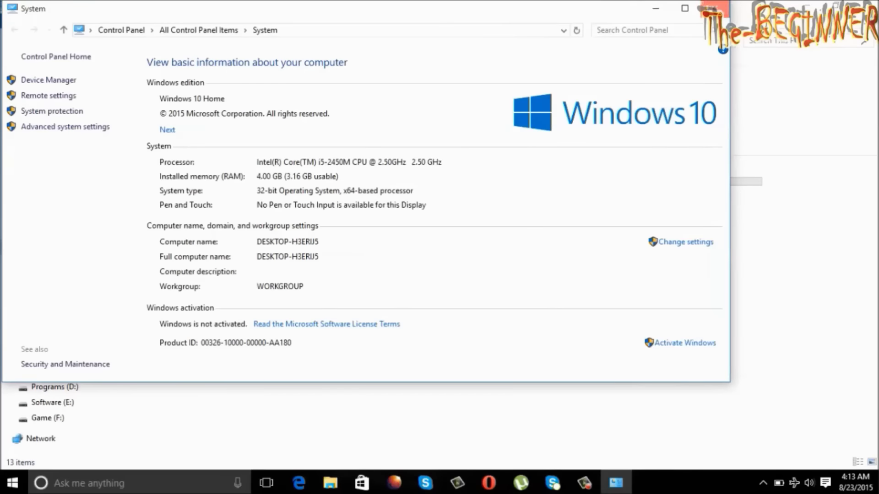
left_click(715, 9)
Browse to C:\Program Files\MMX353G 3G USB Manager\Driver.
double_click(294, 185)
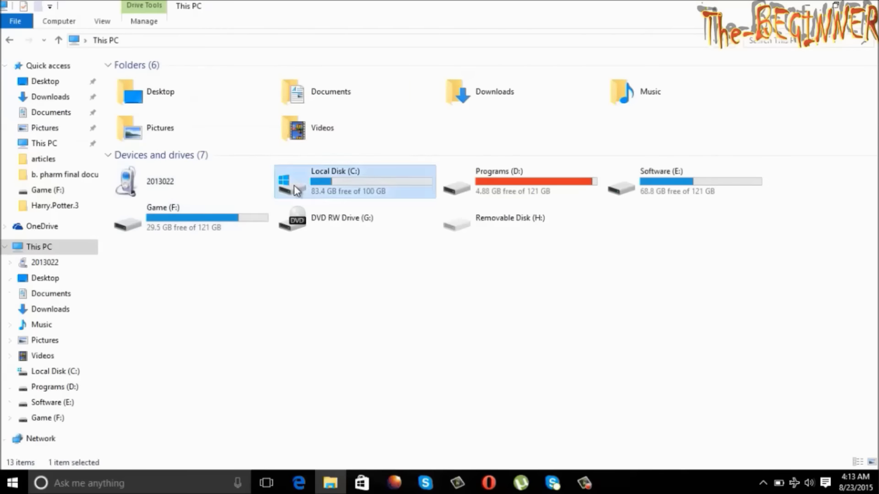
left_click(187, 190)
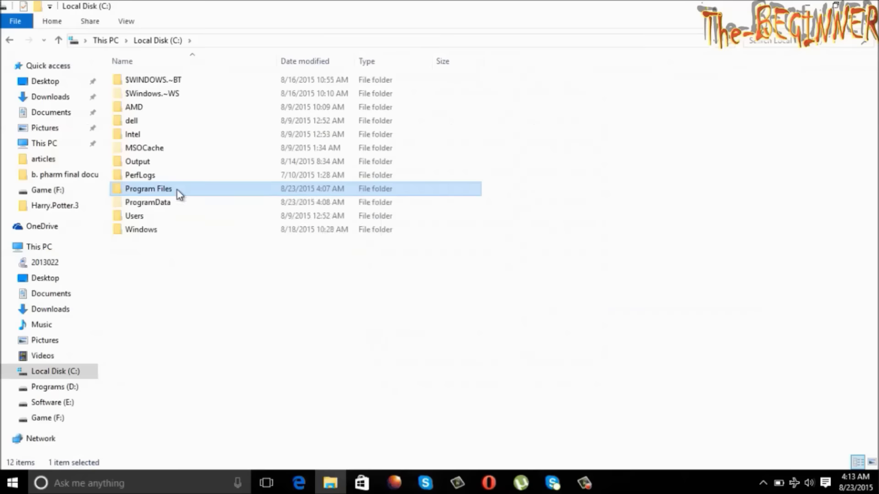
double_click(178, 190)
left_click(171, 406)
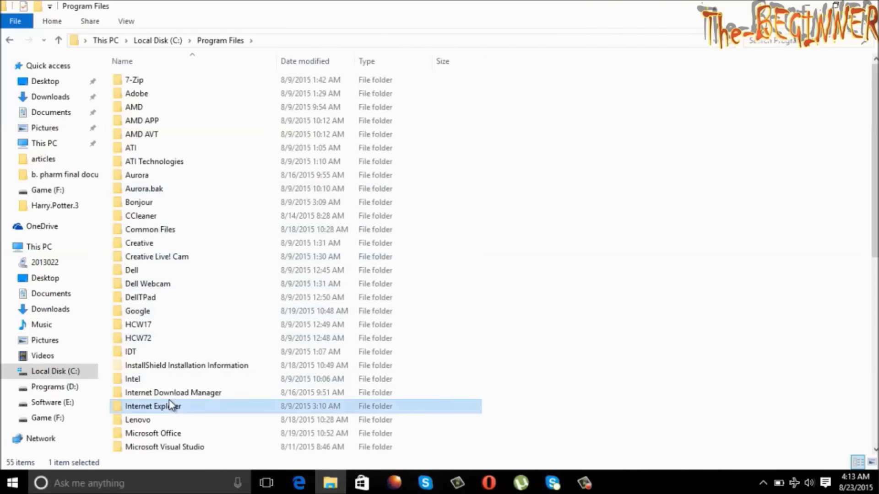
key("Down")
key("Down")
key("Down")
key("Down")
key("Down")
key("Down")
key("Down")
key("Down")
key("Down")
key("Up")
key("Up")
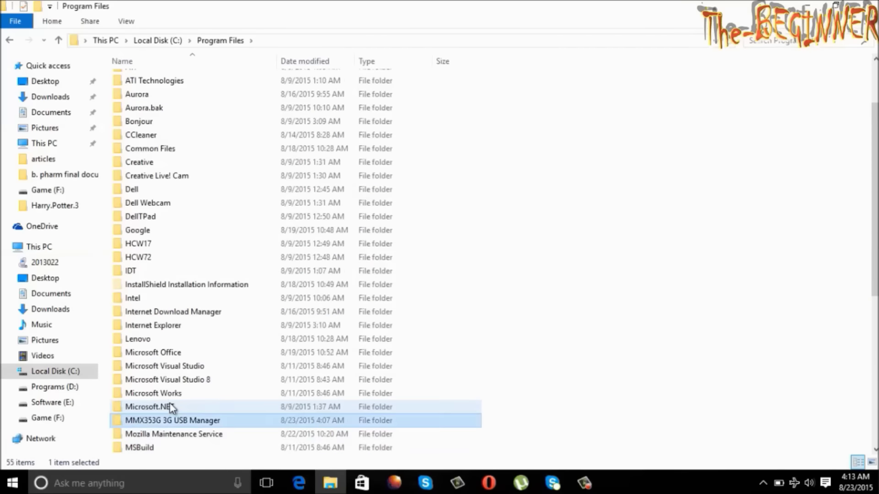
double_click(188, 420)
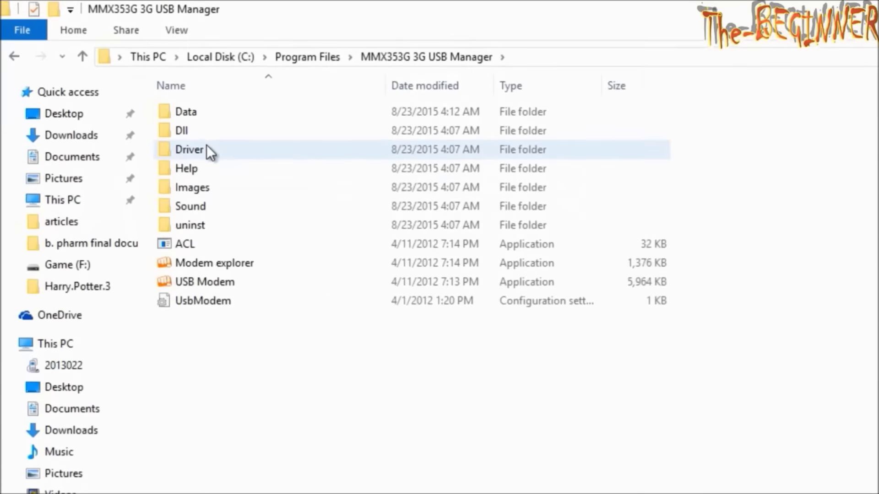
double_click(207, 146)
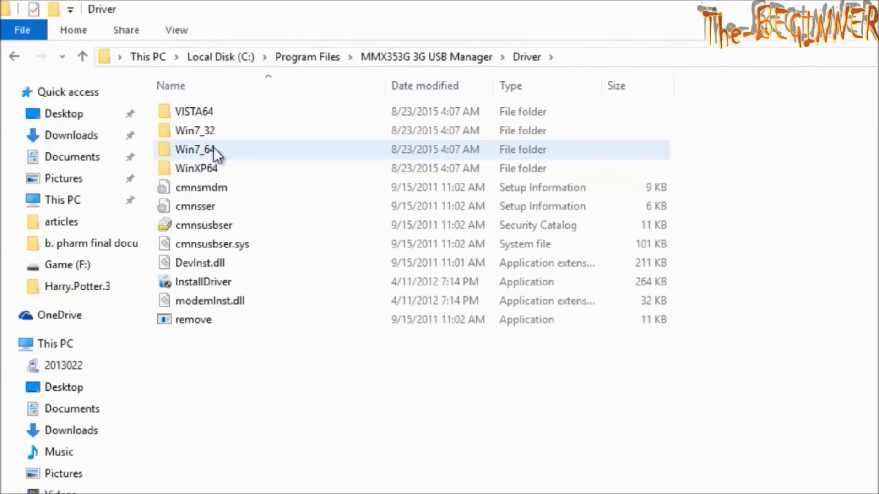
Open the Win7_32 driver folder and copy cmnsusbser.sys.
left_click(225, 134)
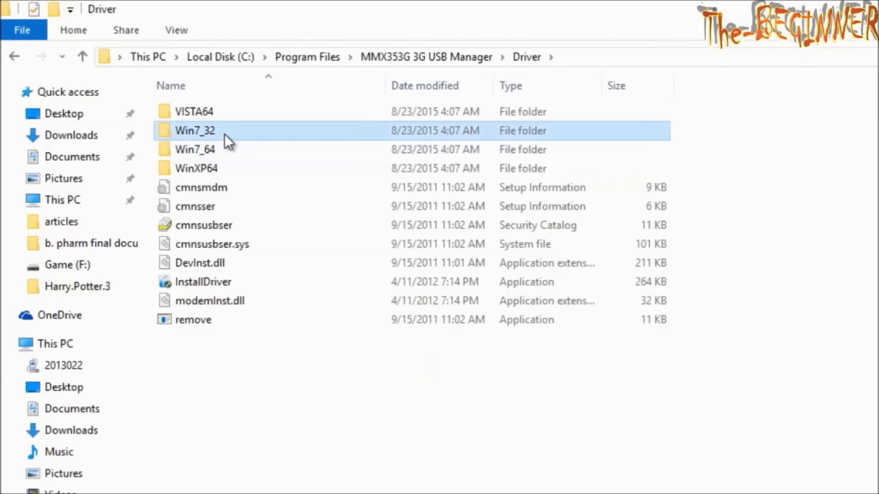
double_click(224, 134)
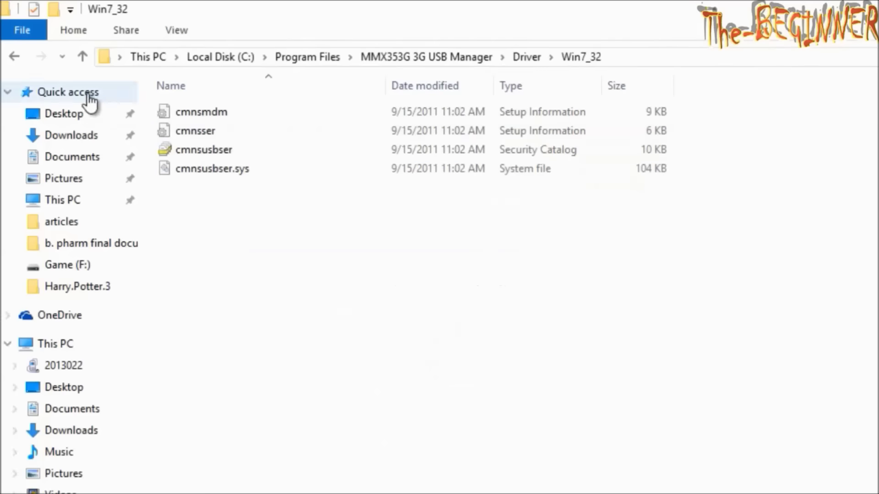
left_click(18, 57)
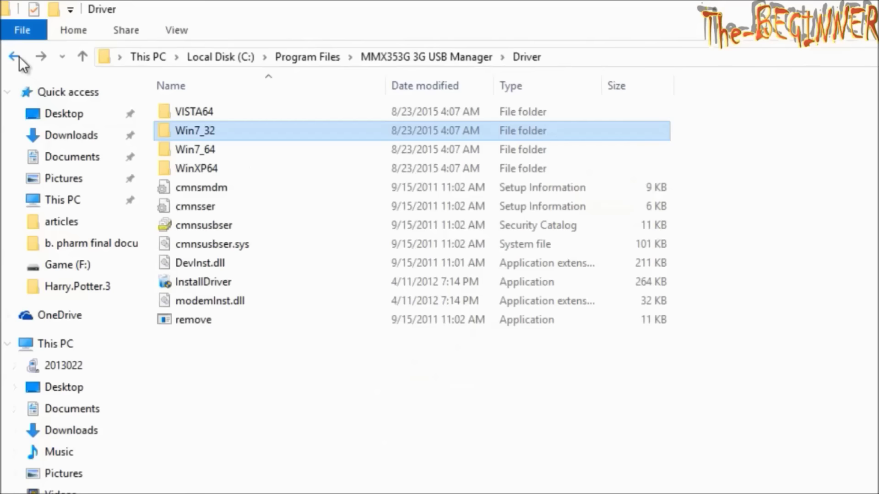
left_click(218, 149)
double_click(205, 137)
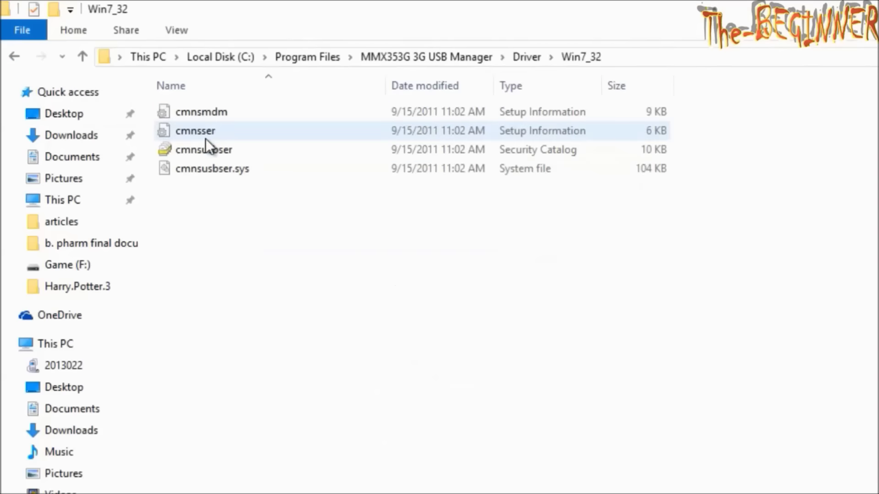
left_click(280, 174)
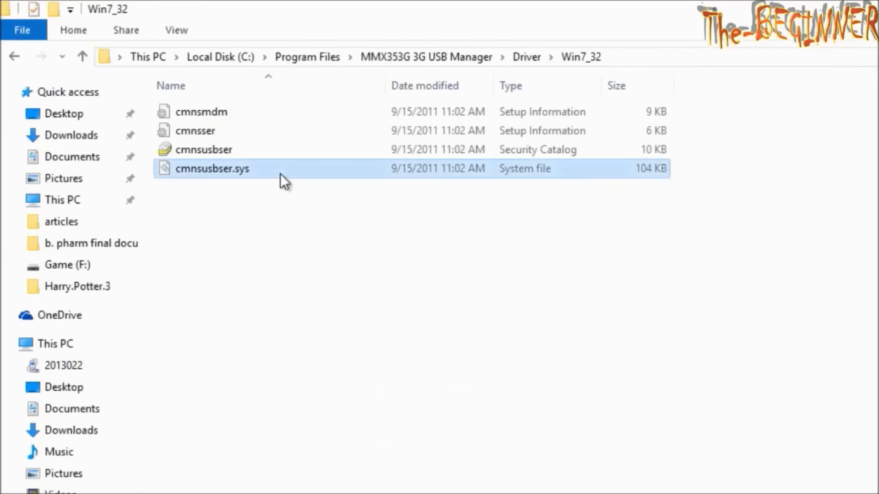
right_click(239, 176)
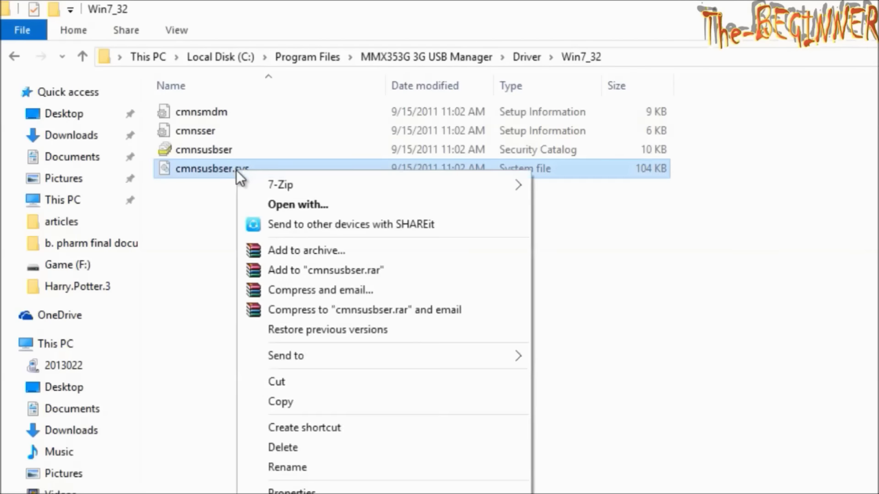
left_click(308, 395)
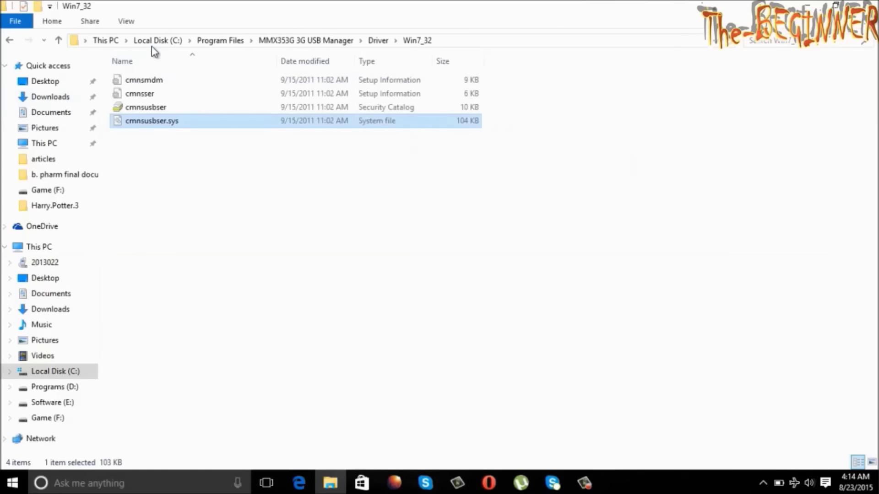
Paste cmnsusbser.sys into C:\Windows\System32\drivers, granting administrator permission.
left_click(152, 43)
double_click(158, 230)
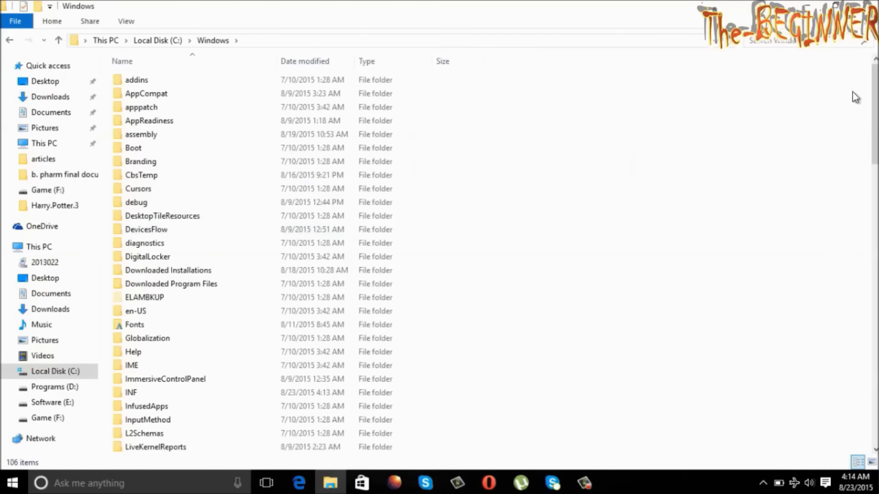
scroll(855, 97, "down", 16)
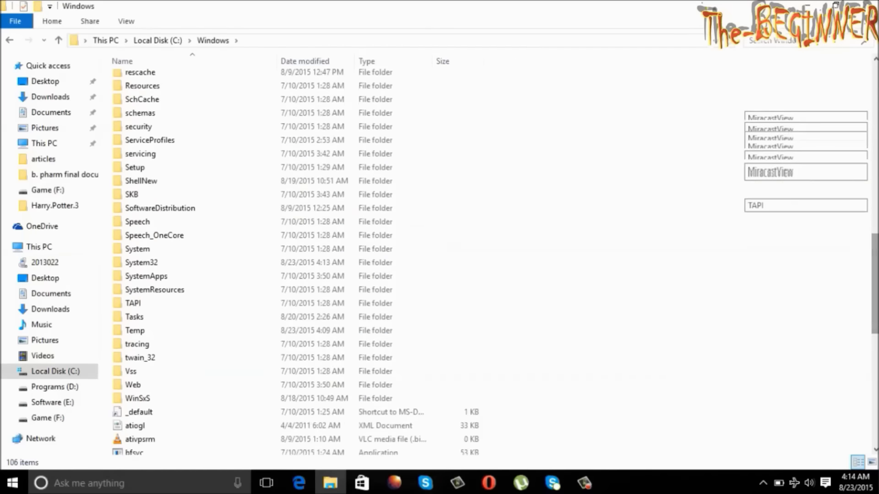
double_click(183, 262)
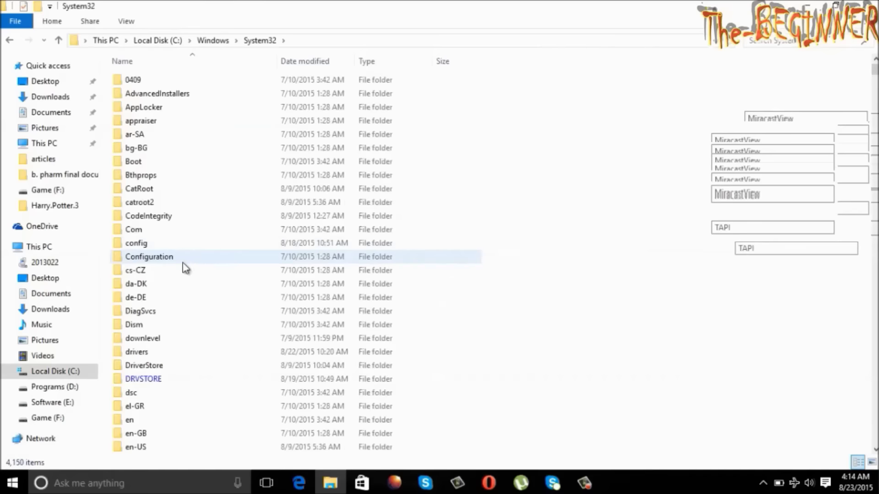
double_click(202, 356)
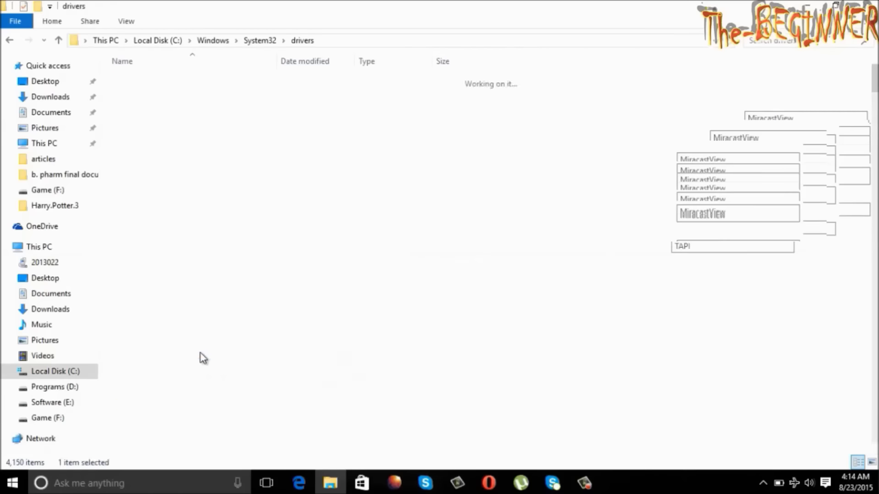
right_click(645, 214)
left_click(668, 302)
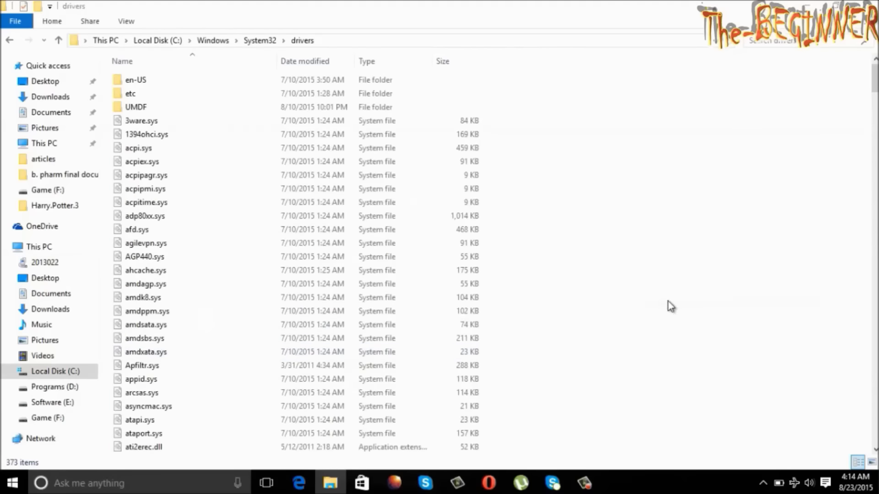
left_click(235, 155)
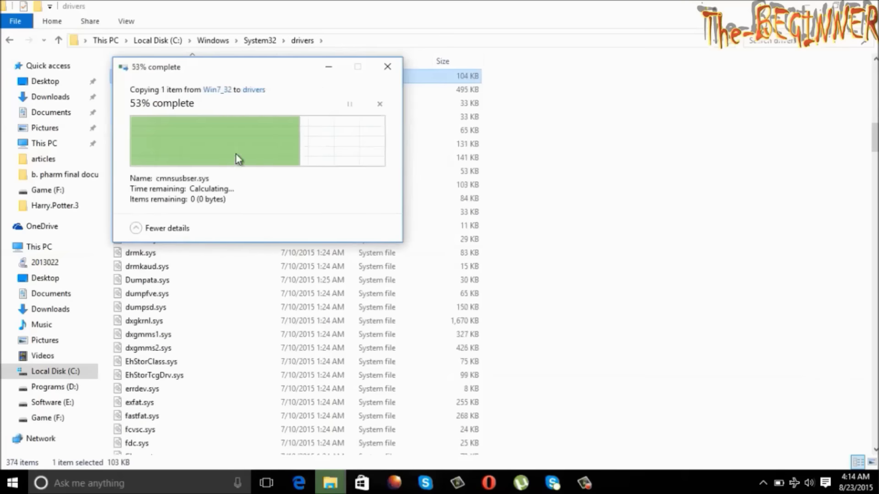
left_click(387, 201)
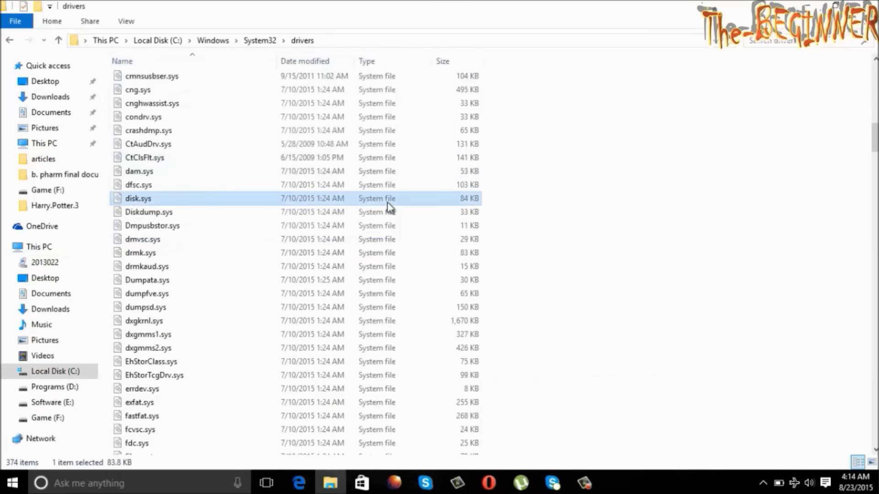
Navigate back to the Win7_32 driver folder.
left_click(10, 40)
left_click(10, 40)
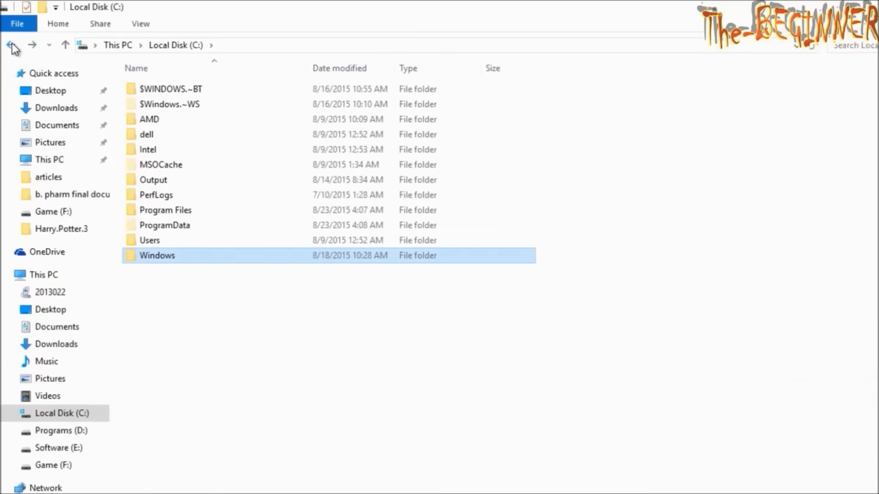
left_click(9, 41)
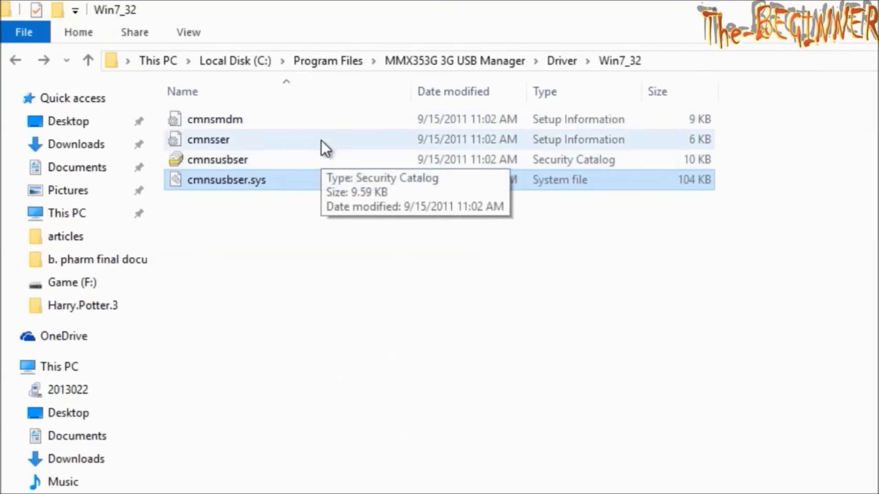
Install the cmnsmdm setup information file and dismiss the success message.
left_click(312, 126)
right_click(312, 125)
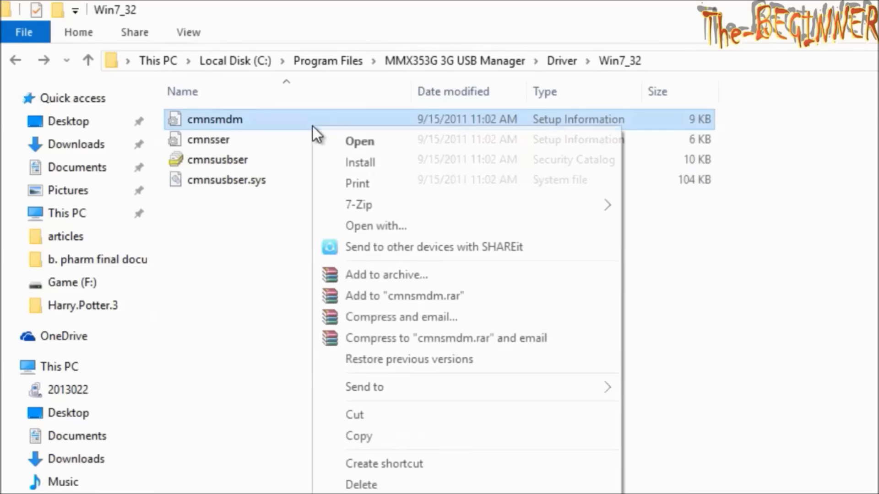
left_click(342, 164)
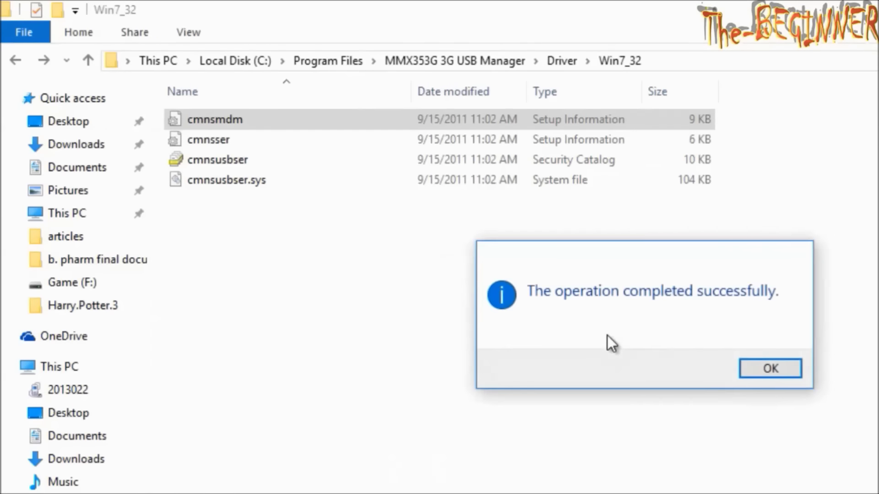
left_click(751, 369)
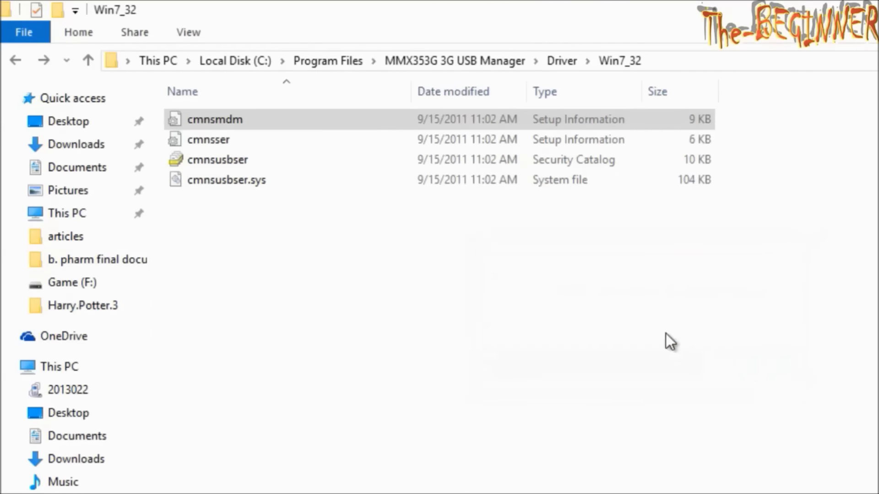
Install the cmnsser setup information file and dismiss the success message.
right_click(378, 145)
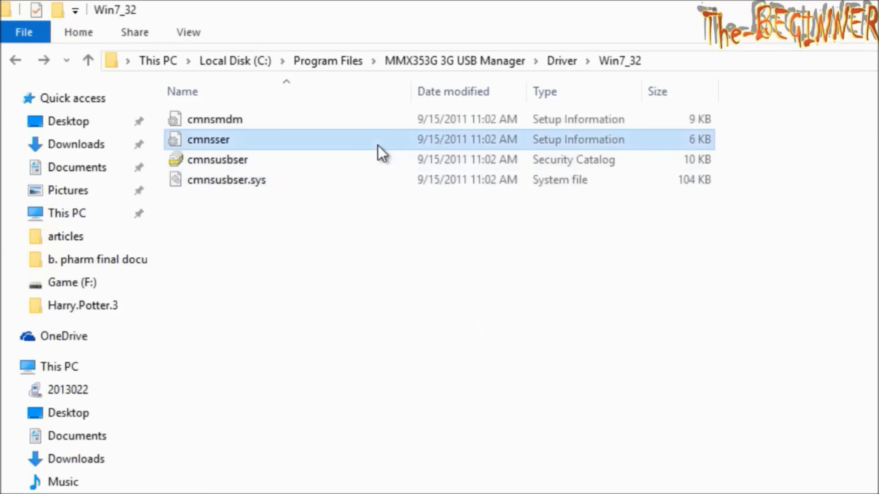
left_click(486, 185)
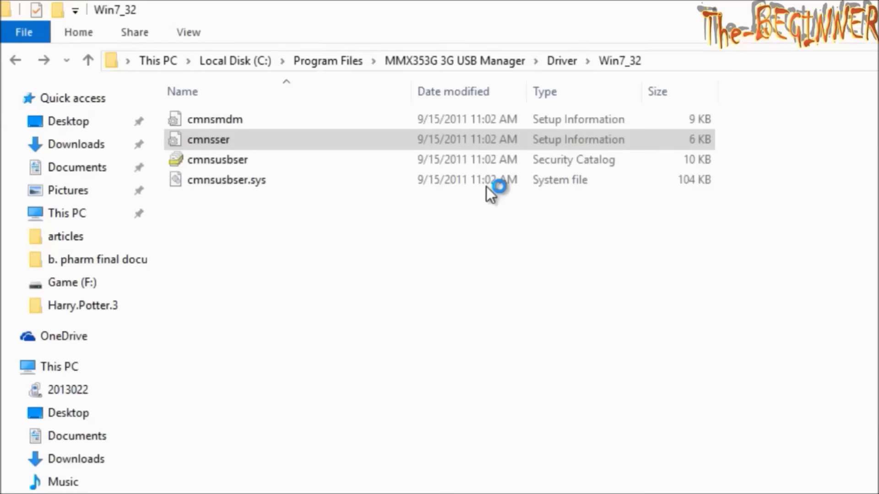
left_click(757, 364)
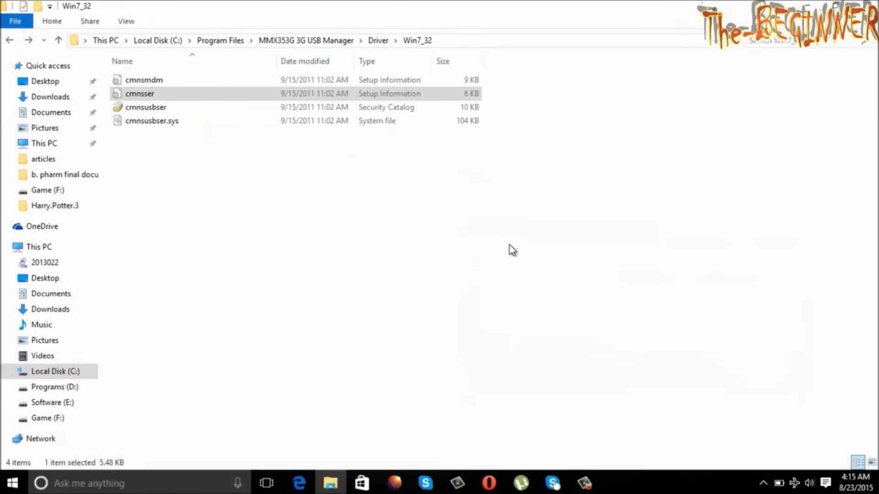
Close File Explorer and start the MMX353G 3G USB Manager from its desktop icon.
left_click(866, 6)
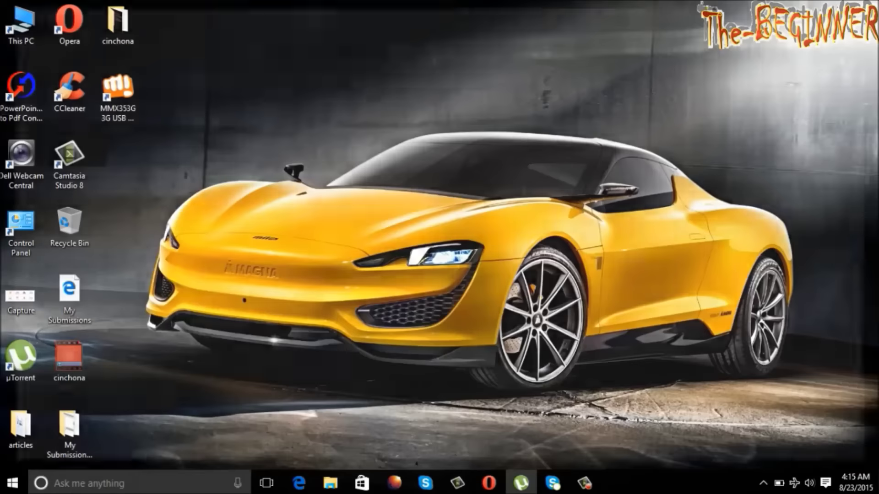
double_click(129, 98)
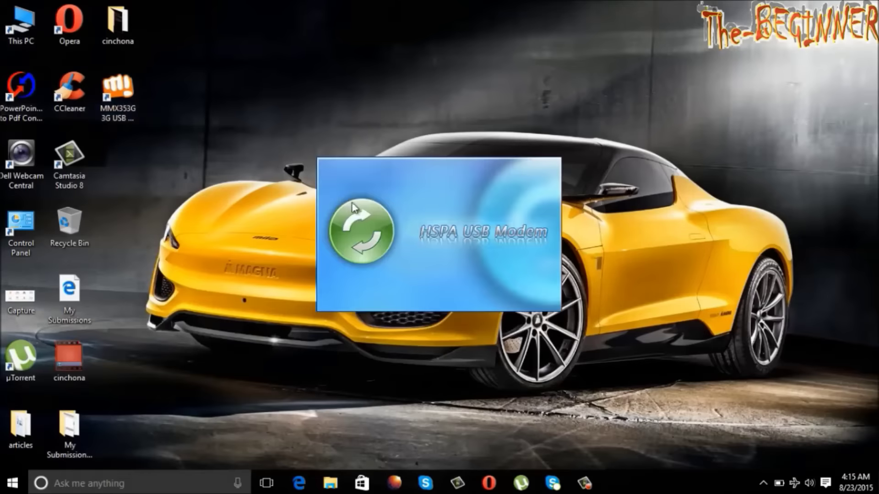